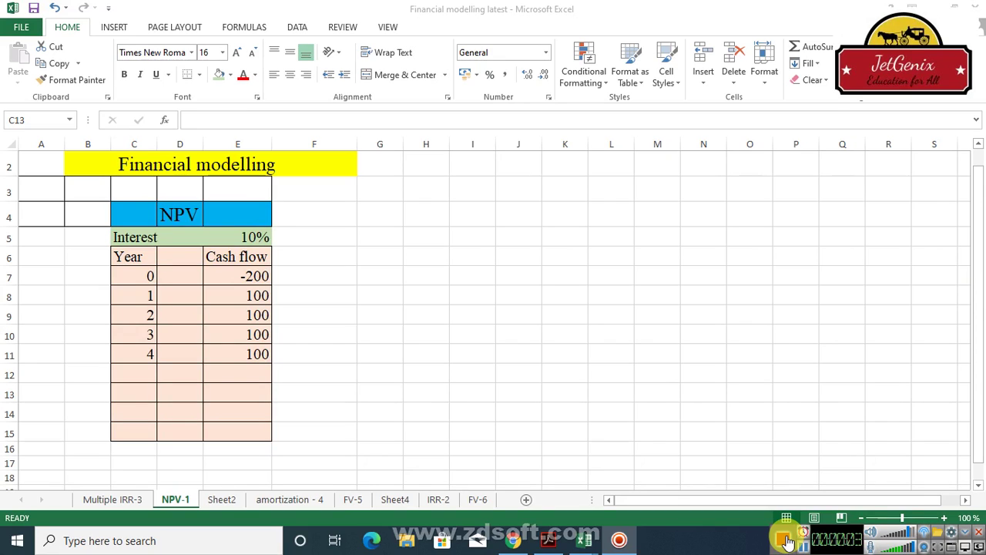
# Change the year 0 cash flow in E7 from -200 to 200 by removing the minus sign.
pyautogui.click(239, 275)
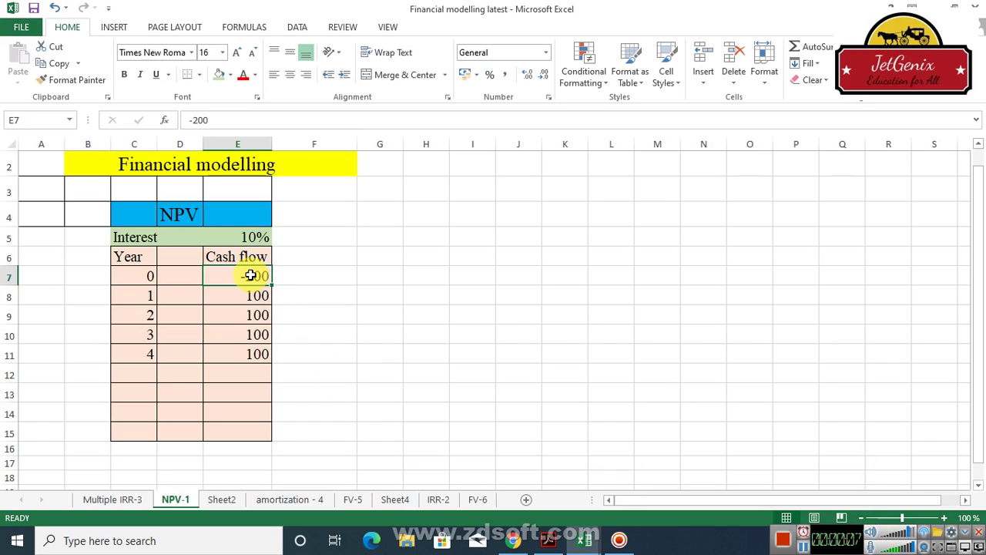
pyautogui.click(196, 122)
pyautogui.press('BackSpace')
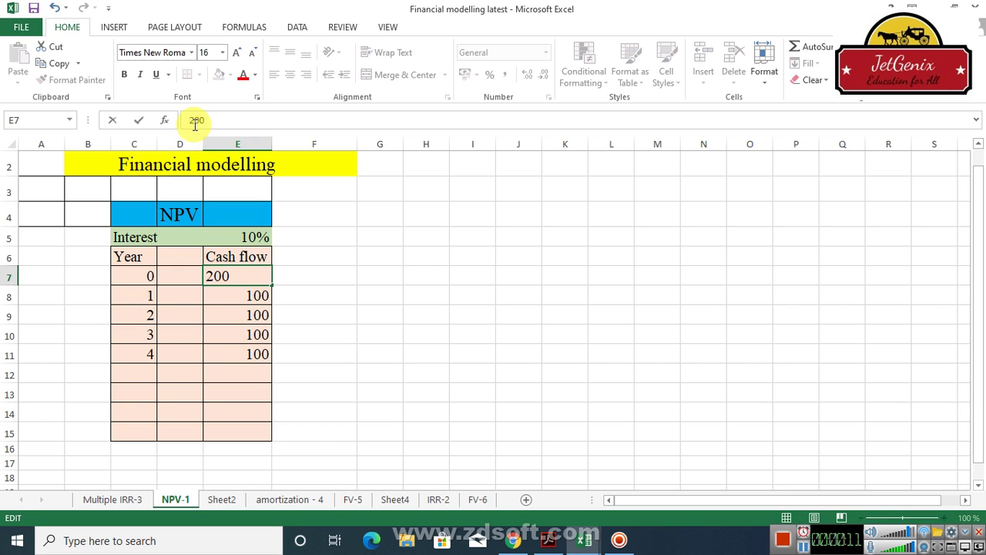
pyautogui.click(384, 292)
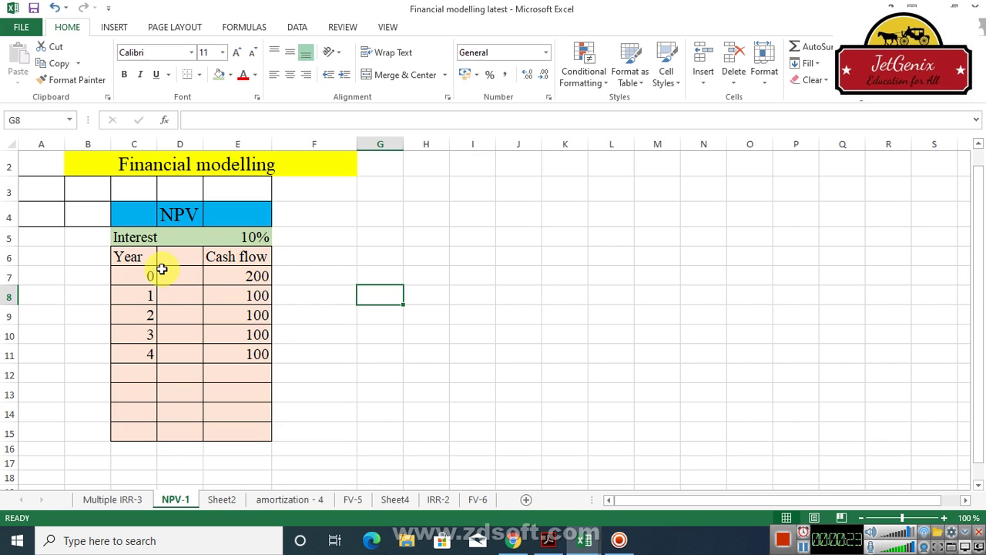
pyautogui.moveTo(163, 269); pyautogui.dragTo(229, 269)
pyautogui.click(241, 304)
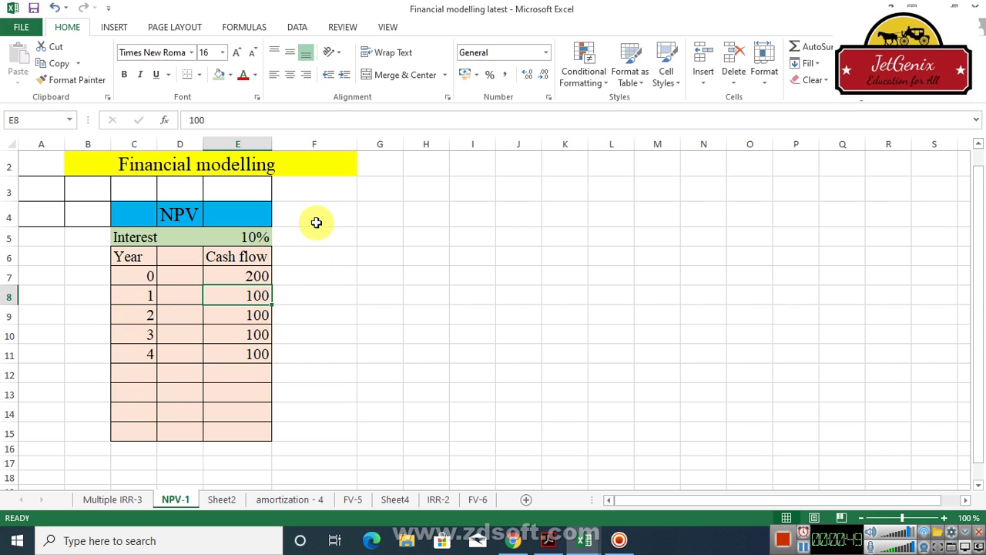
pyautogui.click(254, 235)
pyautogui.click(353, 249)
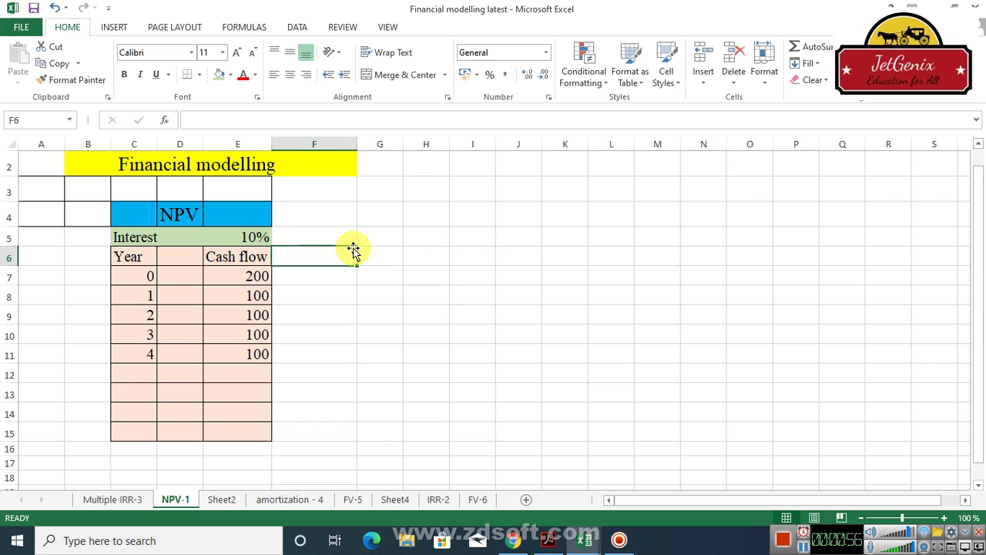
# Label cell C13 as 'NPV'.
pyautogui.click(139, 397)
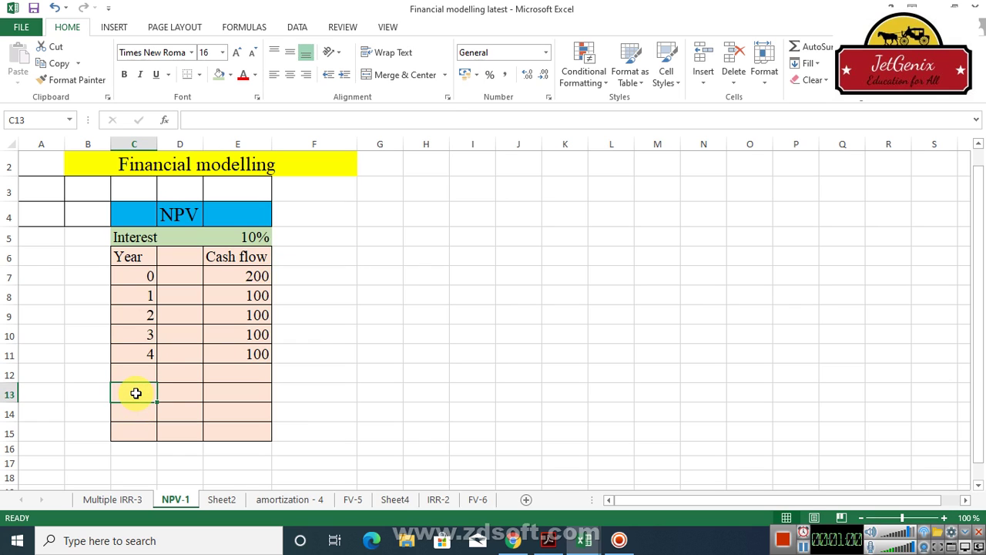
pyautogui.write('NPV')
pyautogui.press('Return')
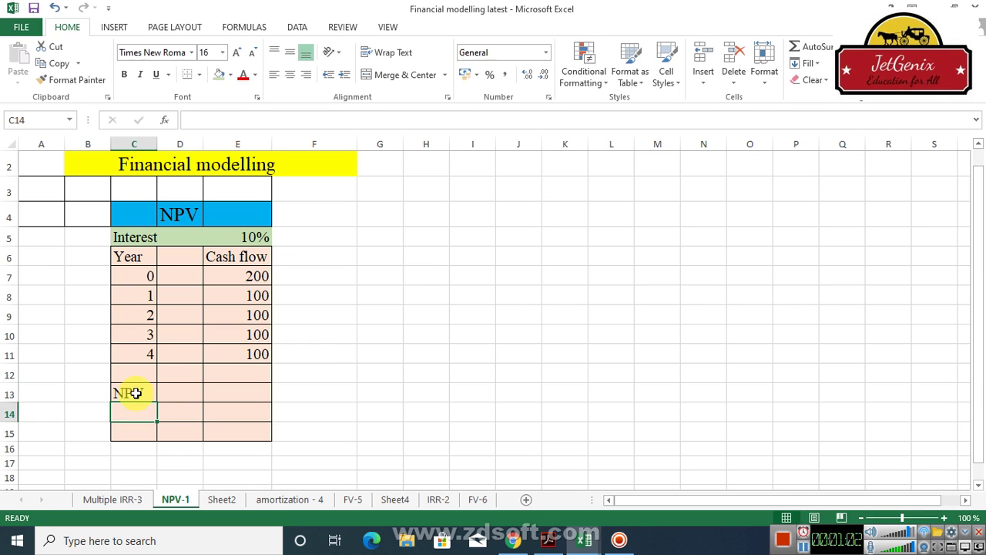
# Enter =NPV(E5,E7:E11) in E13, giving an NPV of Rs469.99.
pyautogui.click(229, 395)
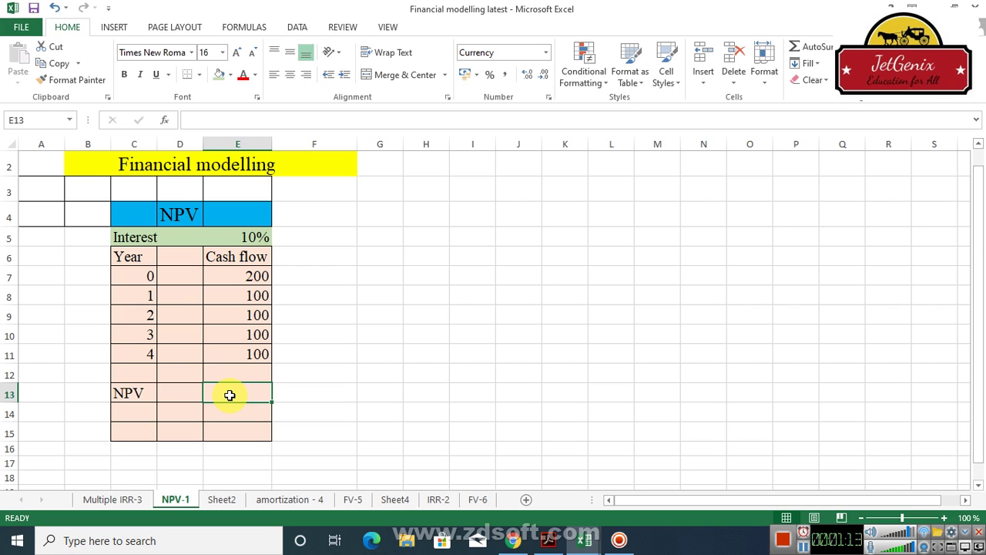
pyautogui.write('=')
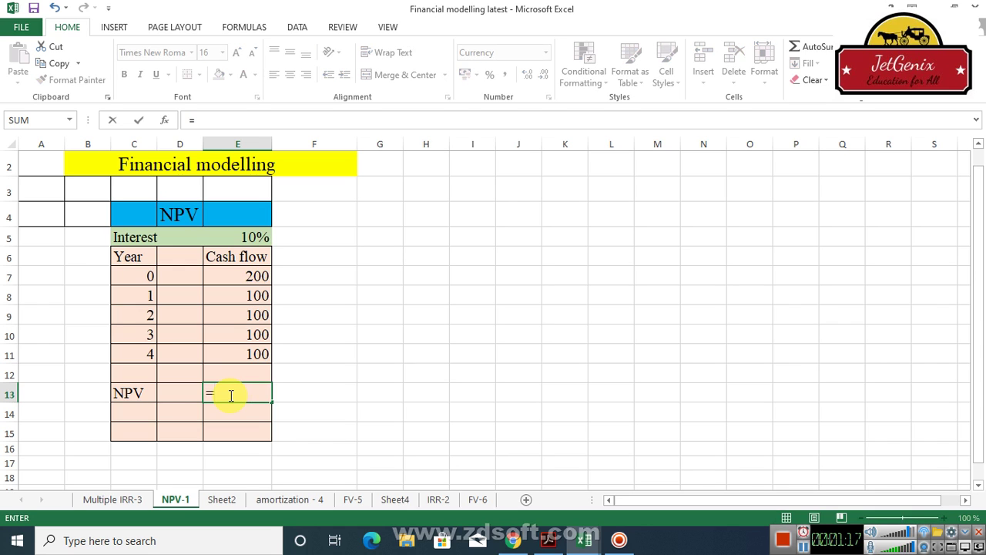
pyautogui.write('npv')
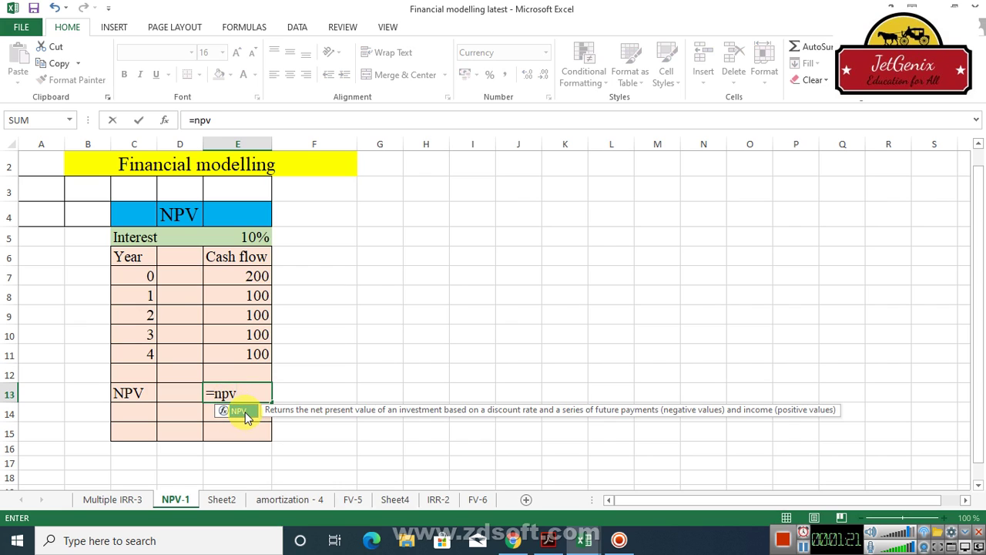
pyautogui.doubleClick(245, 416)
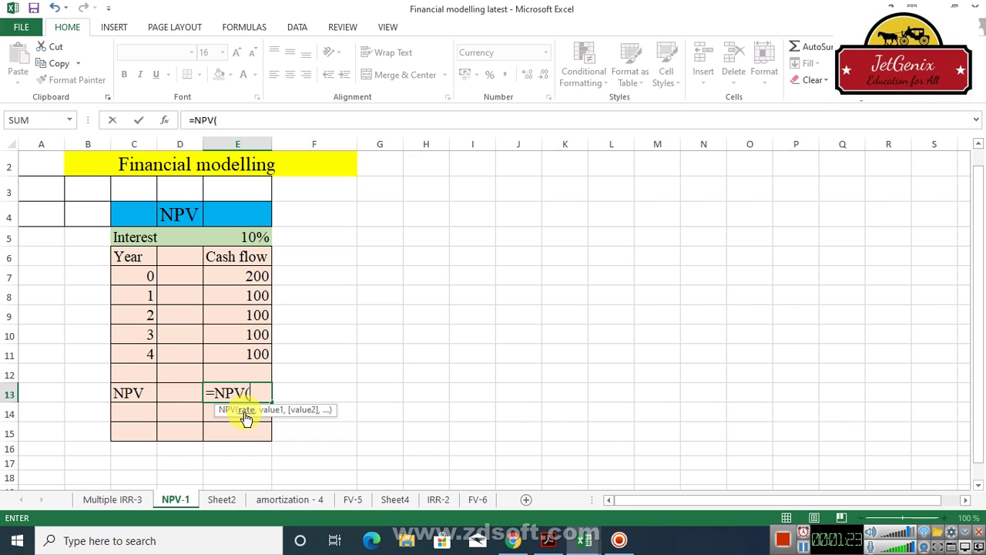
pyautogui.click(247, 238)
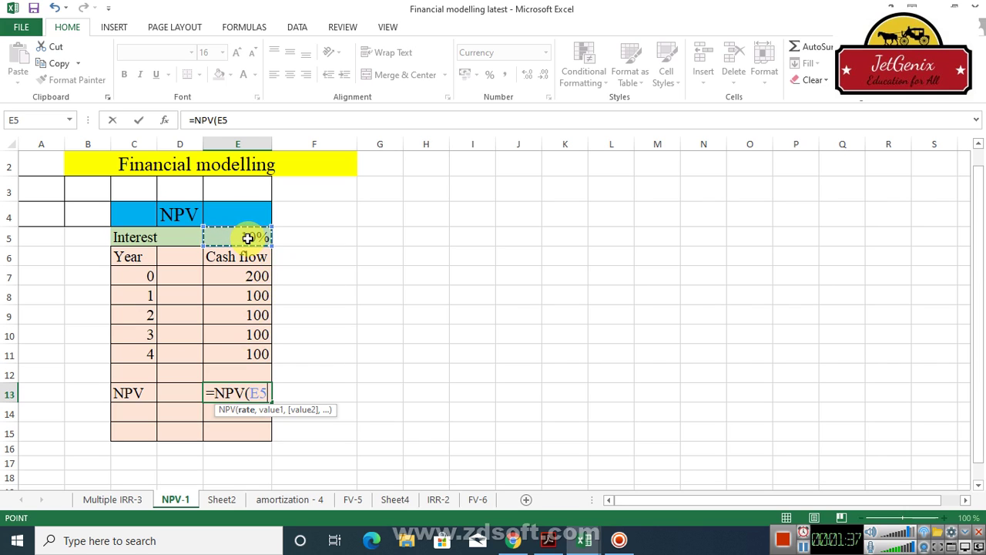
pyautogui.write(',')
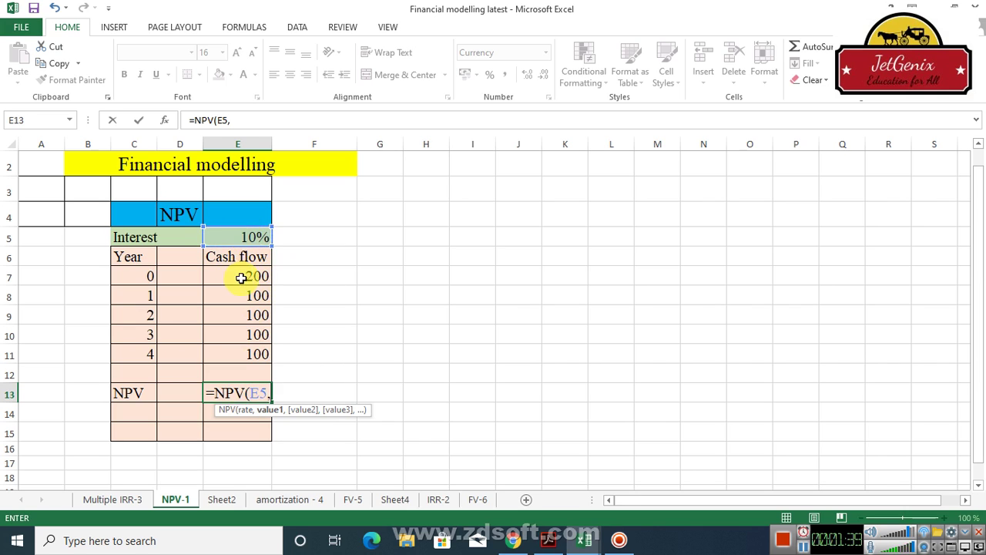
pyautogui.moveTo(245, 277); pyautogui.dragTo(248, 351)
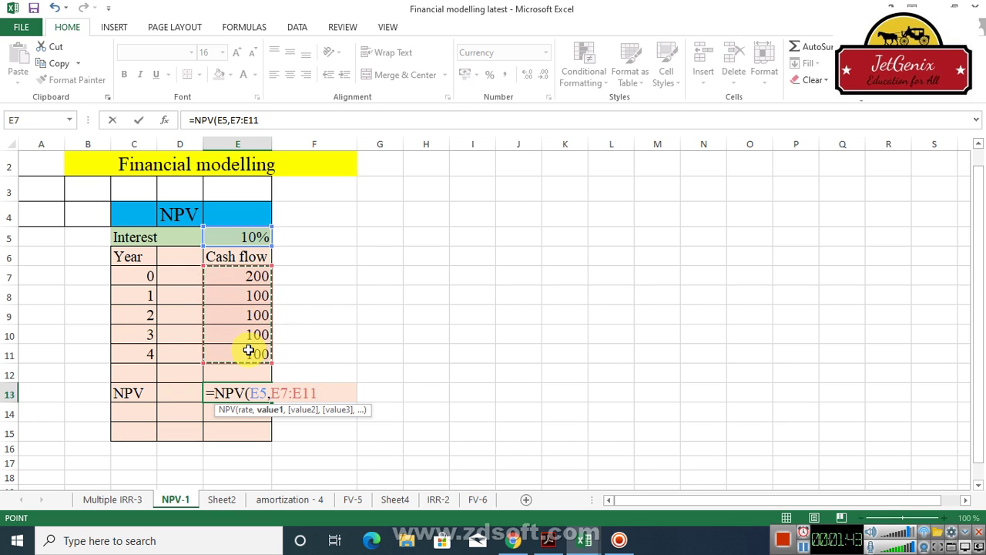
pyautogui.write(')')
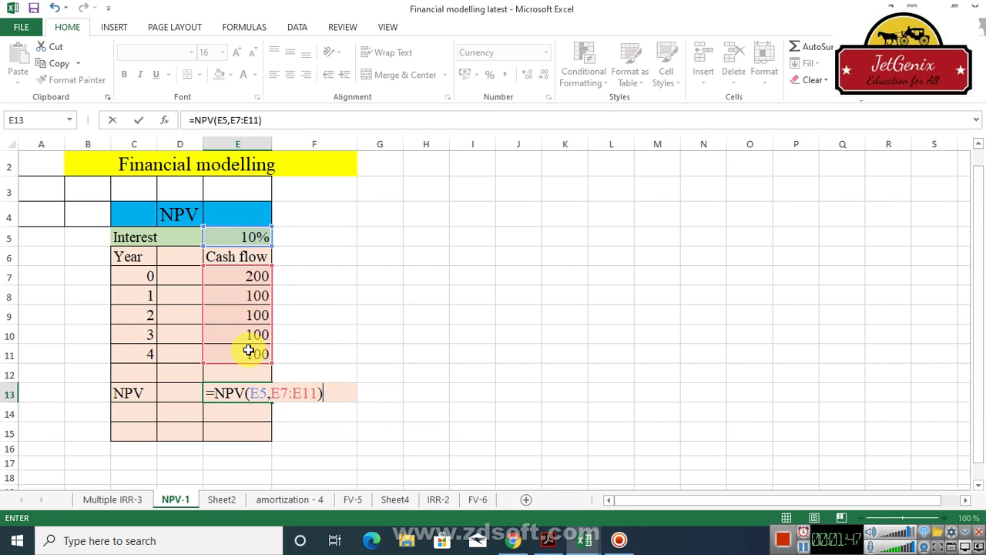
pyautogui.press('Return')
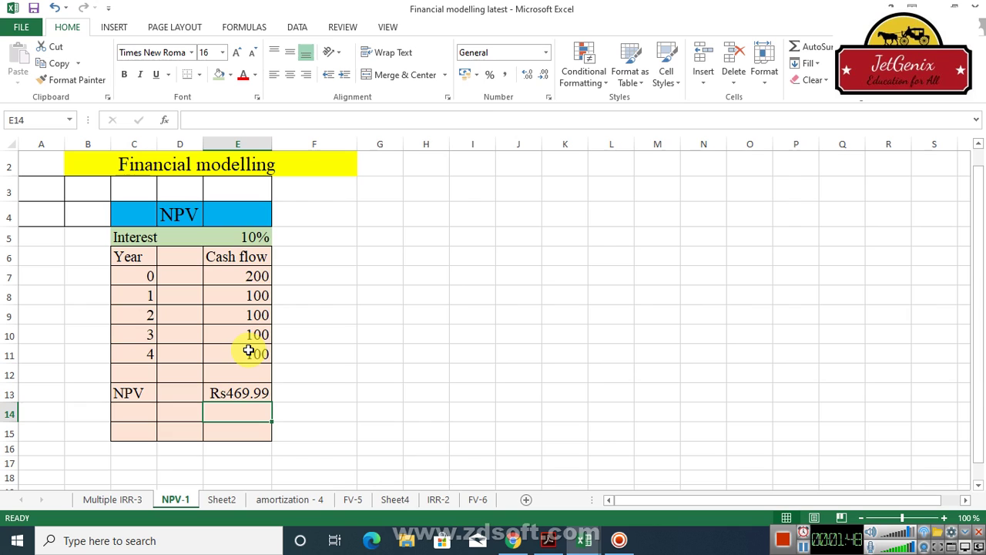
pyautogui.click(242, 392)
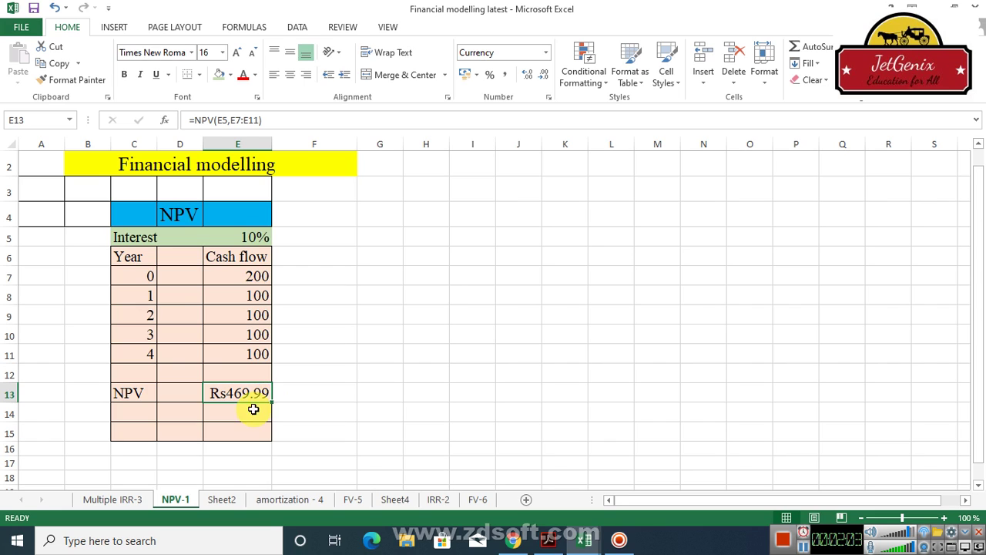
pyautogui.click(246, 413)
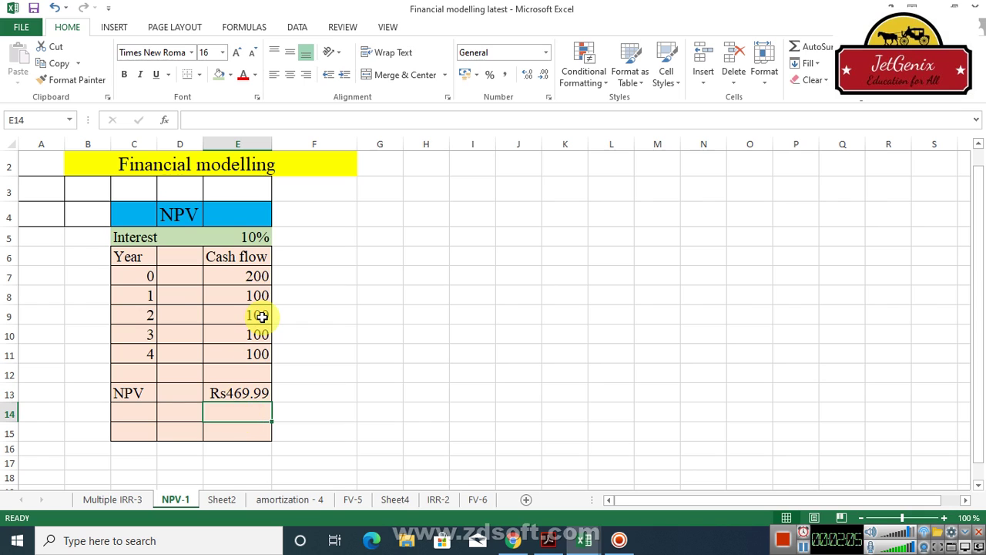
pyautogui.click(238, 277)
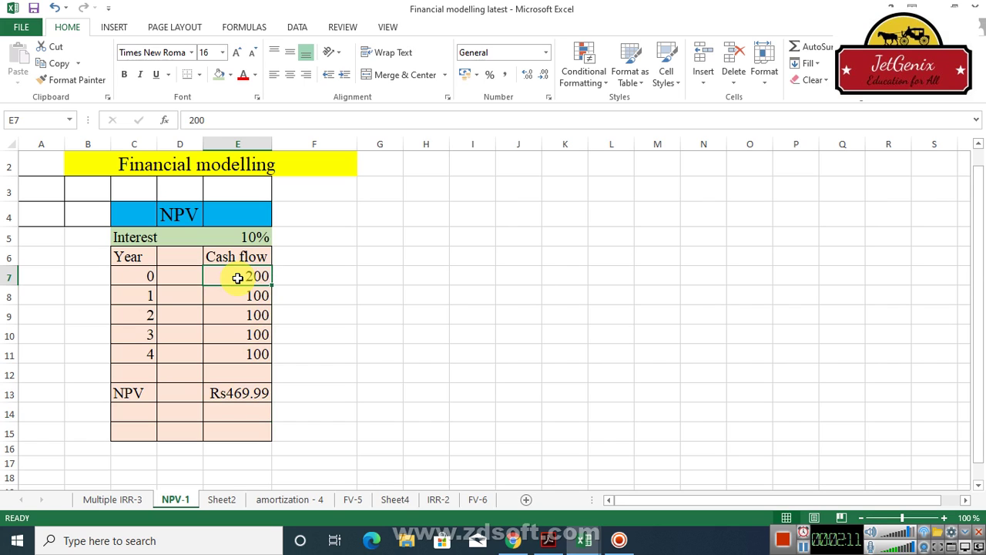
# Edit E7 so the year 0 cash flow is exactly -200.
pyautogui.doubleClick(242, 276)
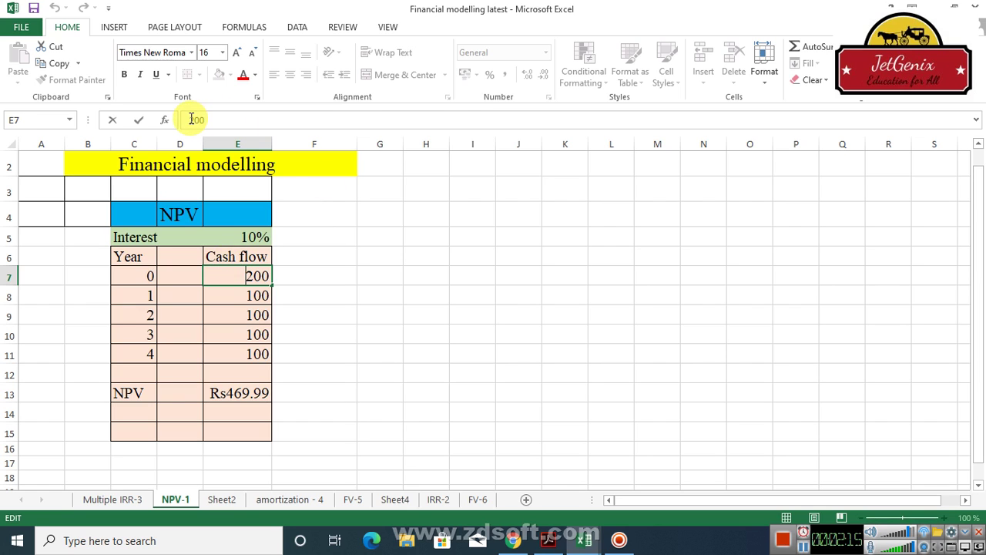
pyautogui.write('-')
pyautogui.click(363, 254)
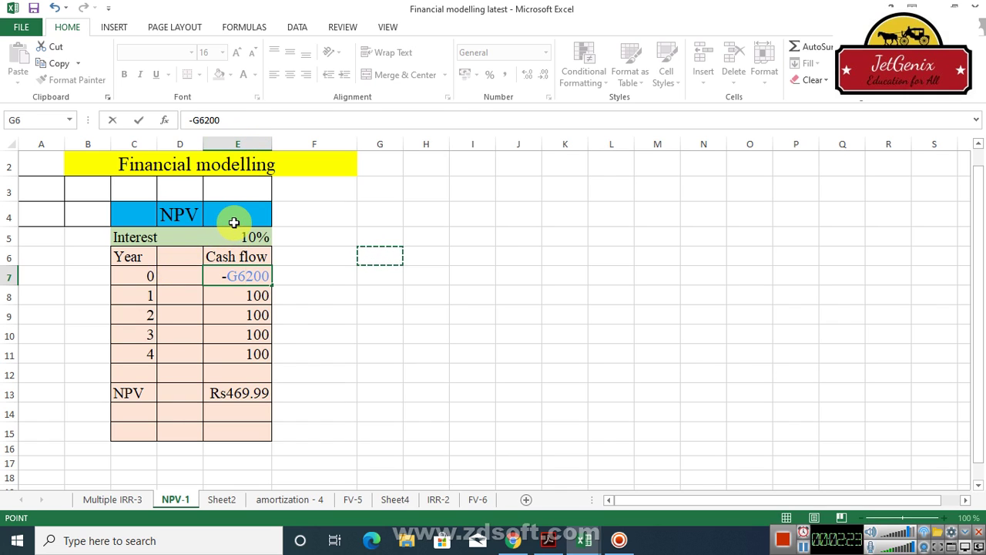
pyautogui.press('BackSpace')
pyautogui.press('BackSpace')
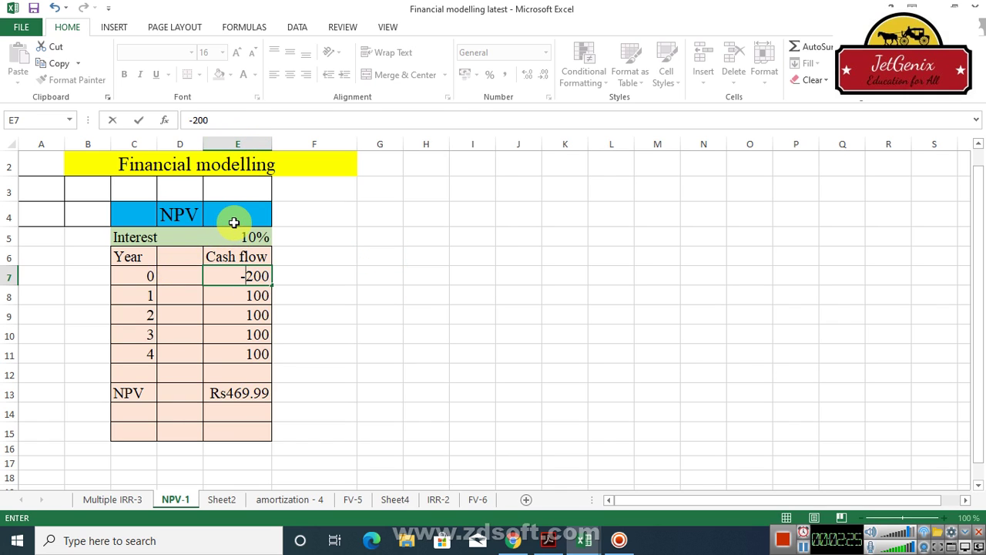
pyautogui.press('Return')
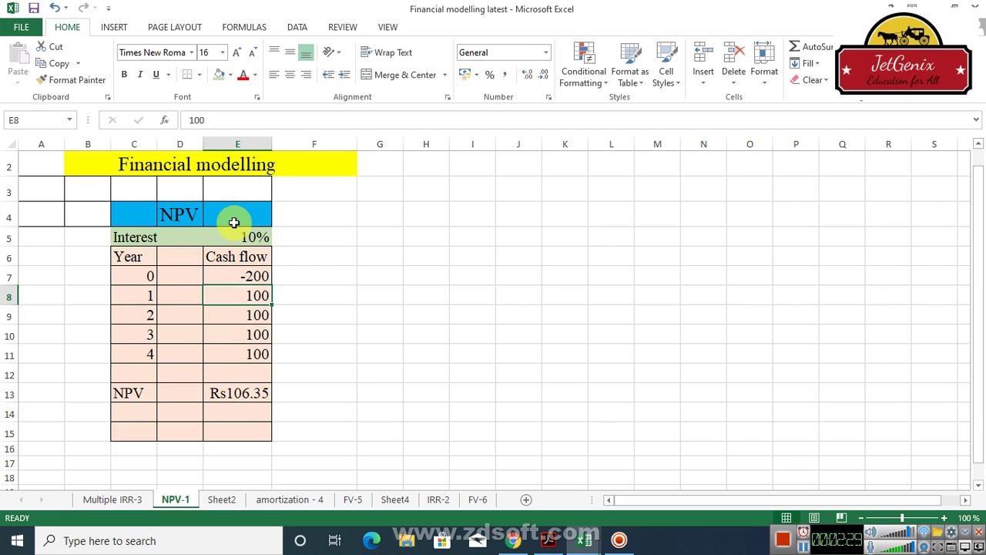
# Check the year 0–3 cash flows and the recalculated NPV of Rs106.35 in E13.
pyautogui.click(259, 277)
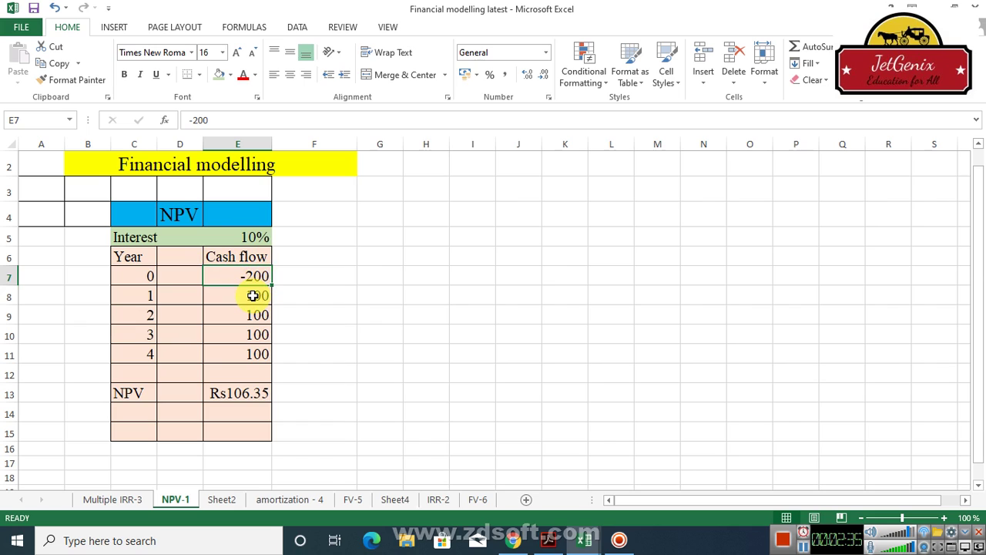
pyautogui.click(252, 295)
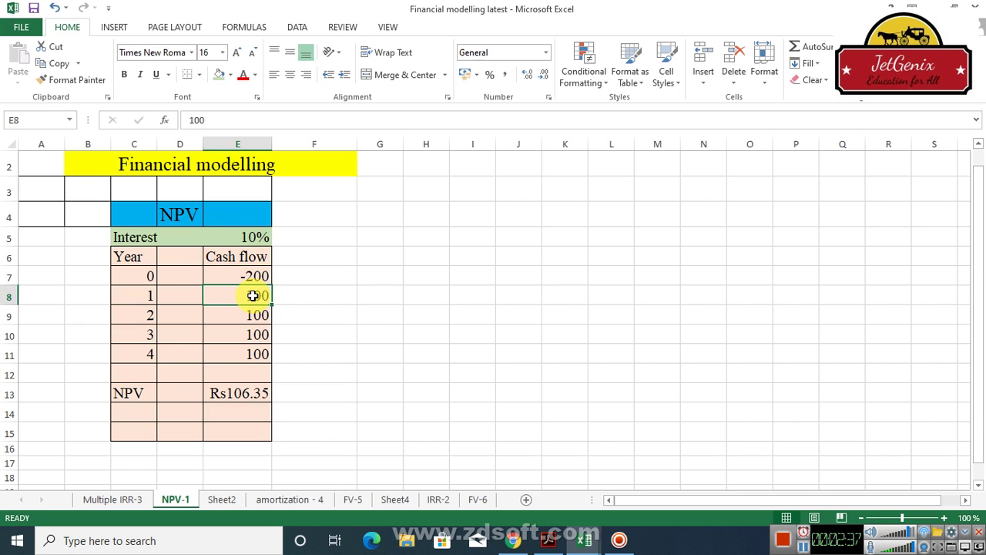
pyautogui.press('Down')
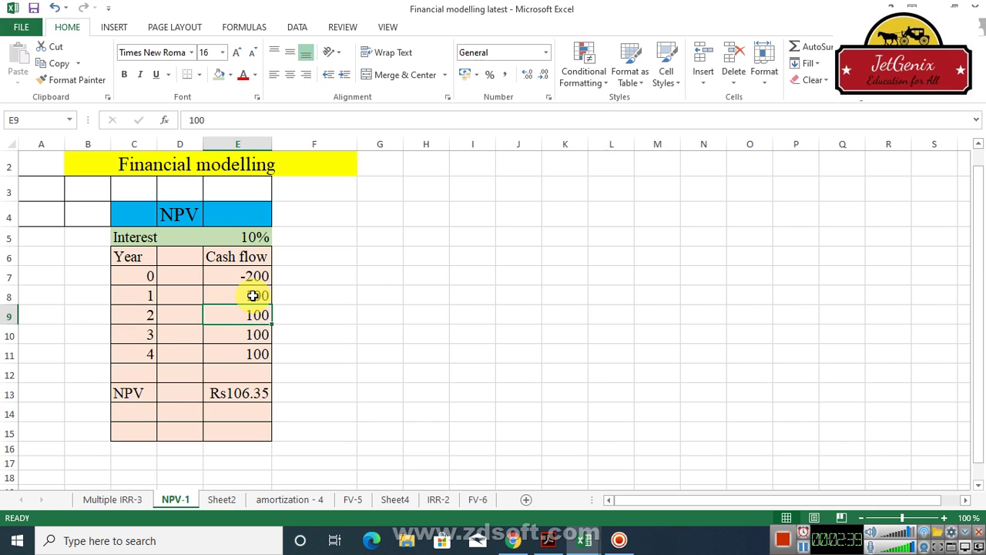
pyautogui.press('Down')
pyautogui.press('Down')
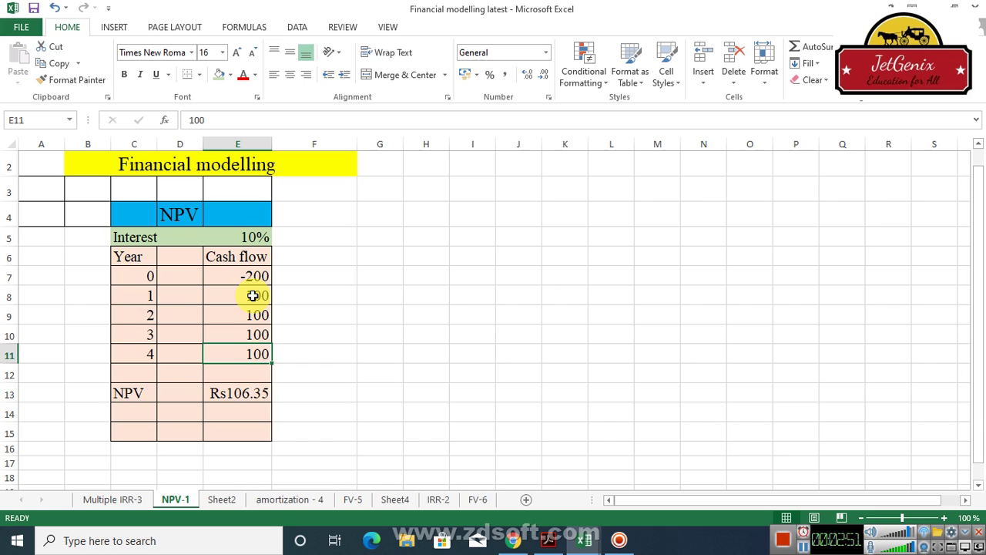
pyautogui.click(249, 395)
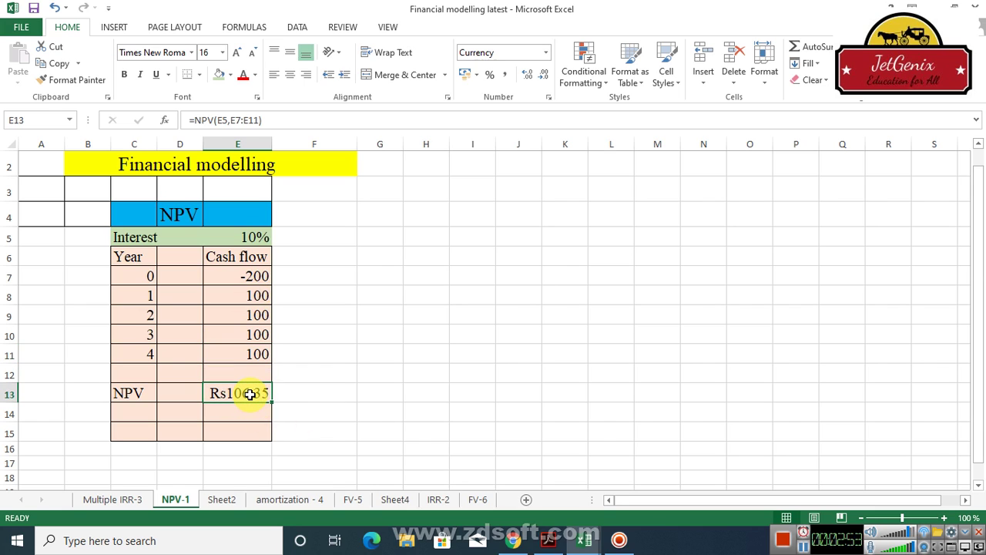
# Delete the =NPV(E5,E7:E11) formula from E13, leaving the cell empty.
pyautogui.doubleClick(249, 395)
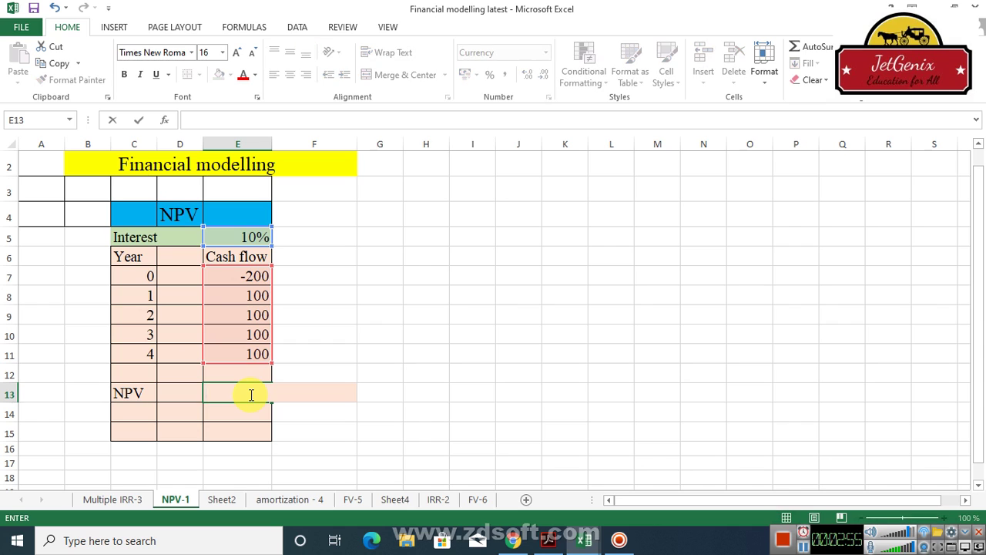
pyautogui.press('Return')
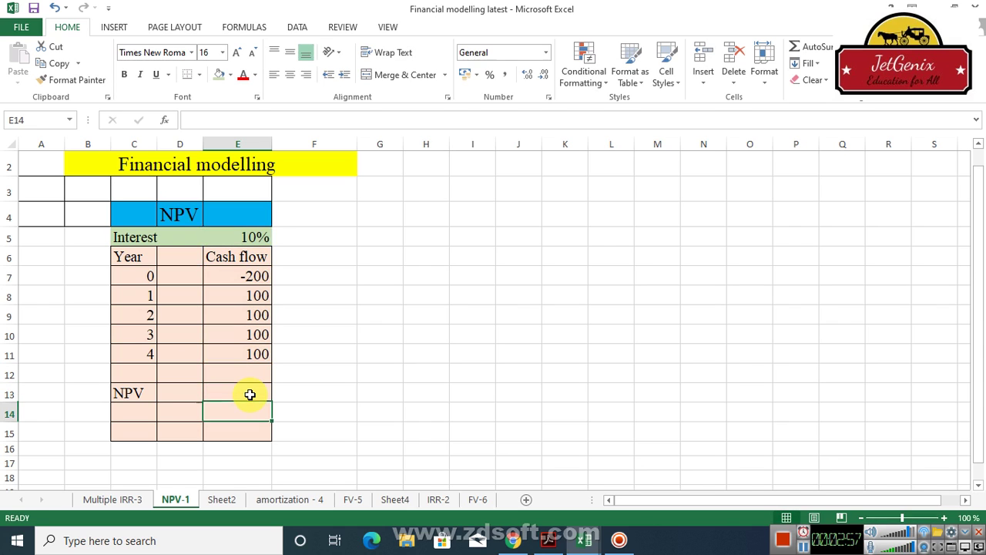
pyautogui.click(250, 395)
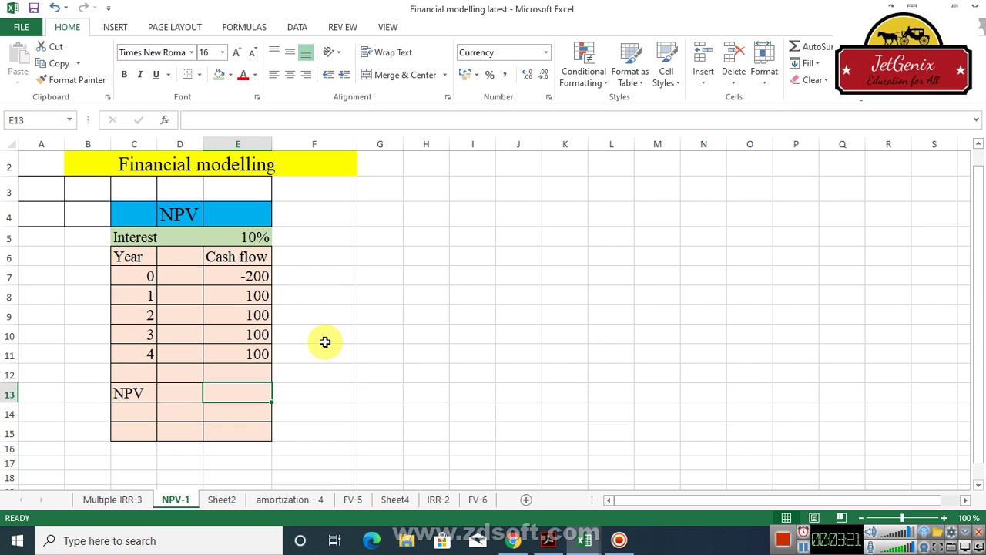
# Enter =E7+NPV(E5,E8:E11) in E13, giving an NPV of Rs116.99.
pyautogui.write('=')
pyautogui.click(256, 278)
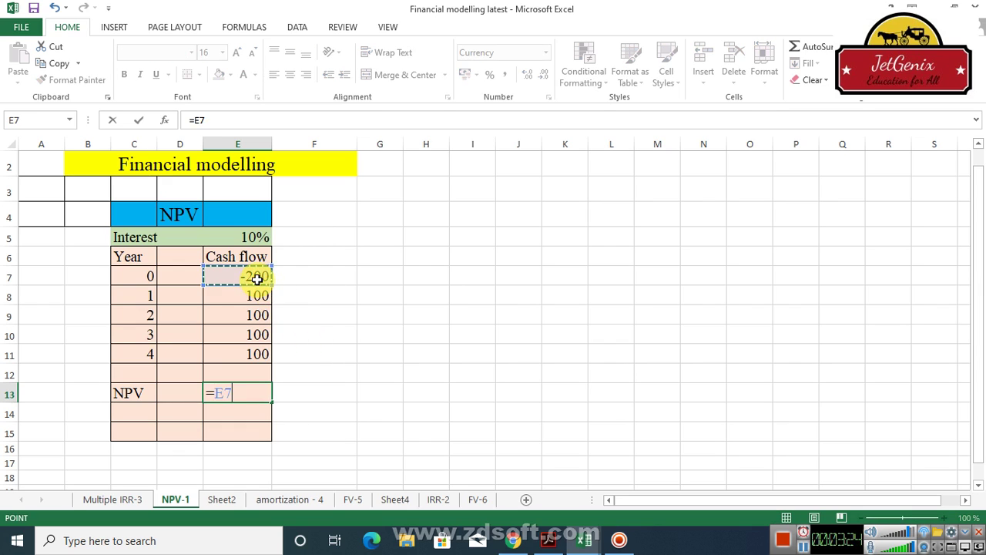
pyautogui.write('+npv')
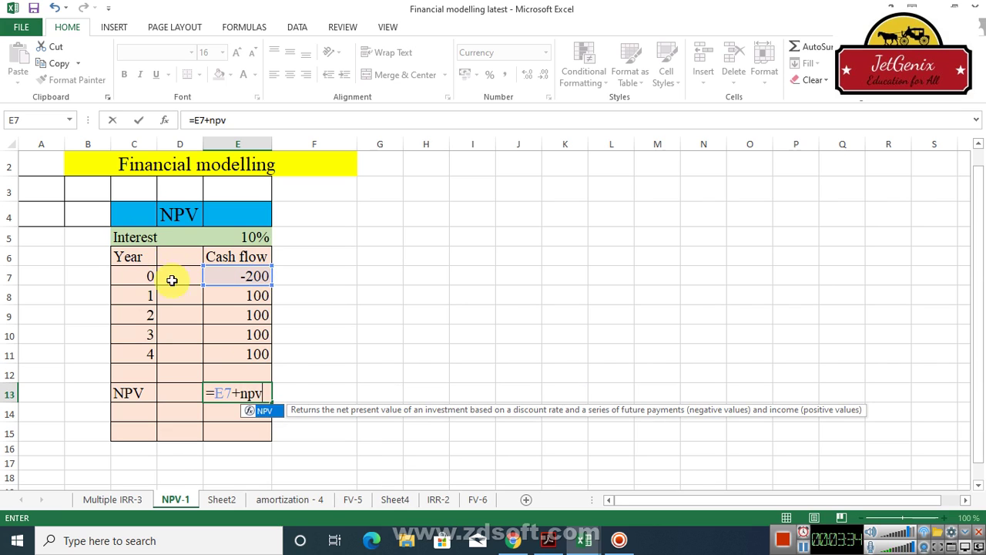
pyautogui.doubleClick(274, 413)
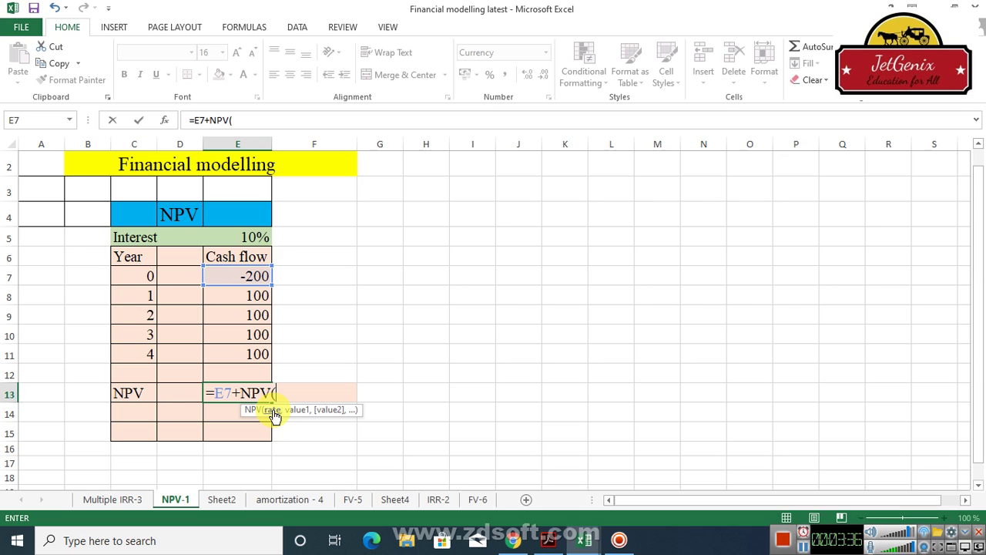
pyautogui.click(252, 240)
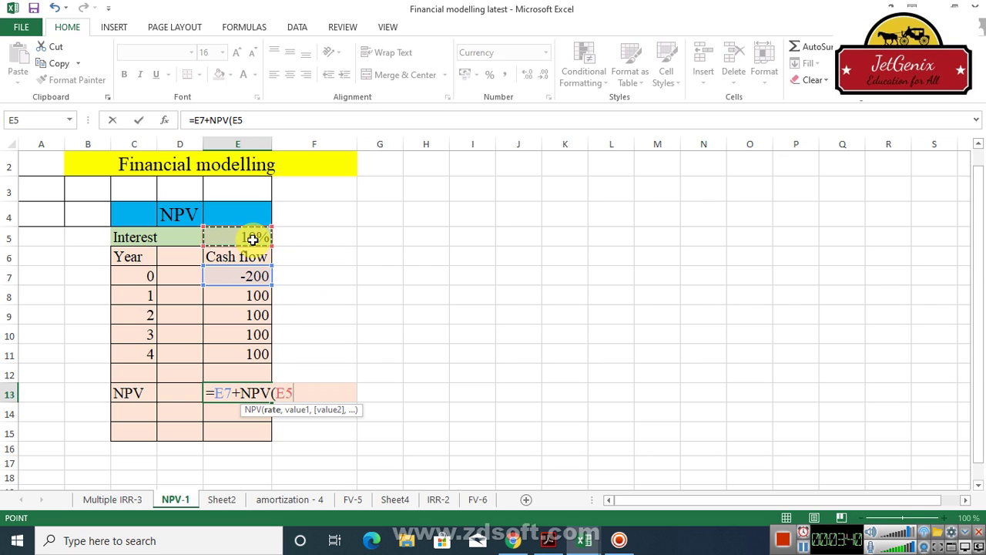
pyautogui.write(',')
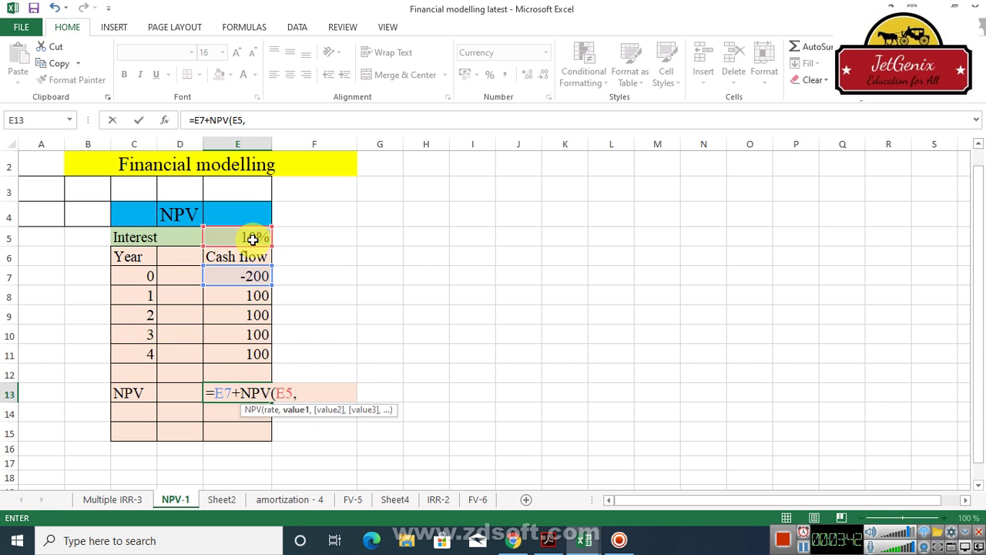
pyautogui.moveTo(254, 297); pyautogui.dragTo(254, 353)
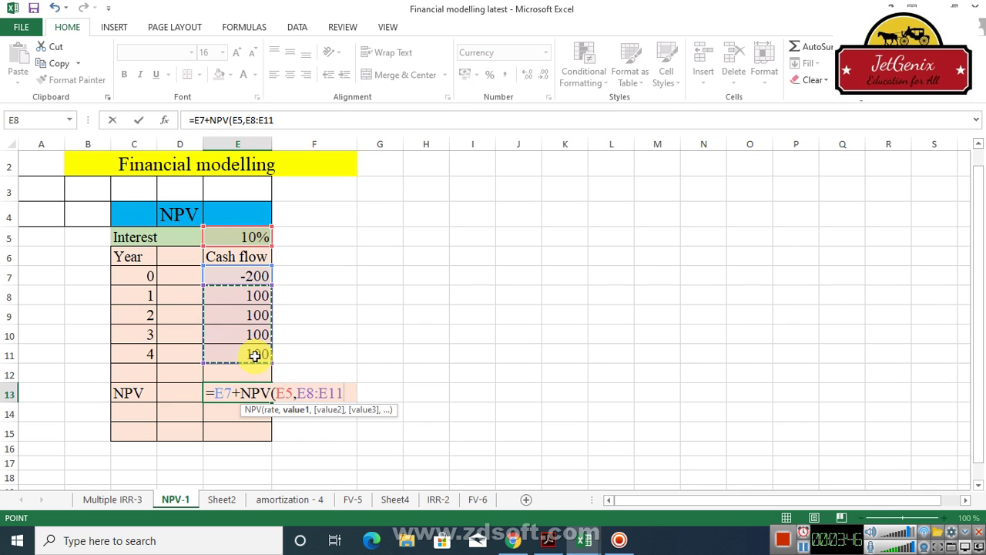
pyautogui.write(')')
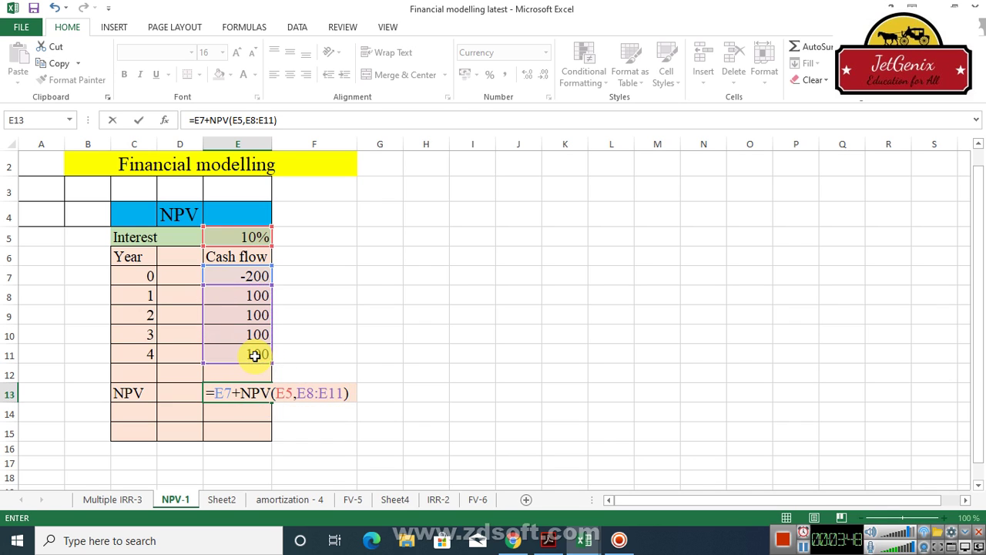
pyautogui.press('Return')
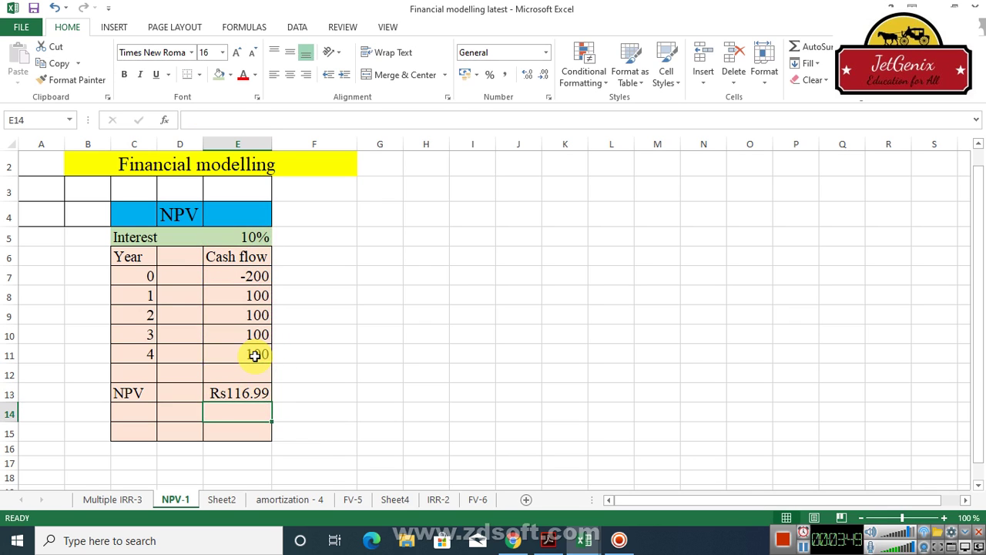
pyautogui.click(246, 393)
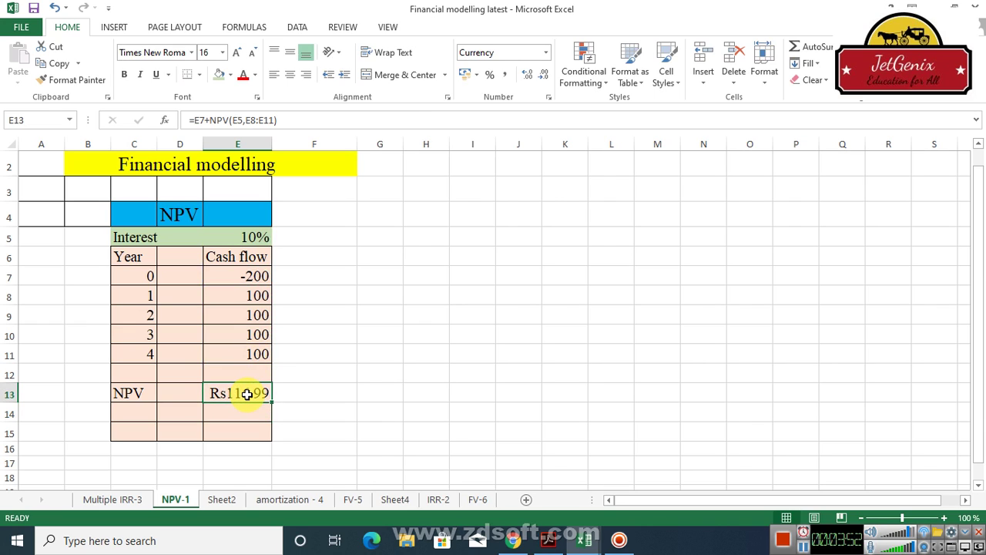